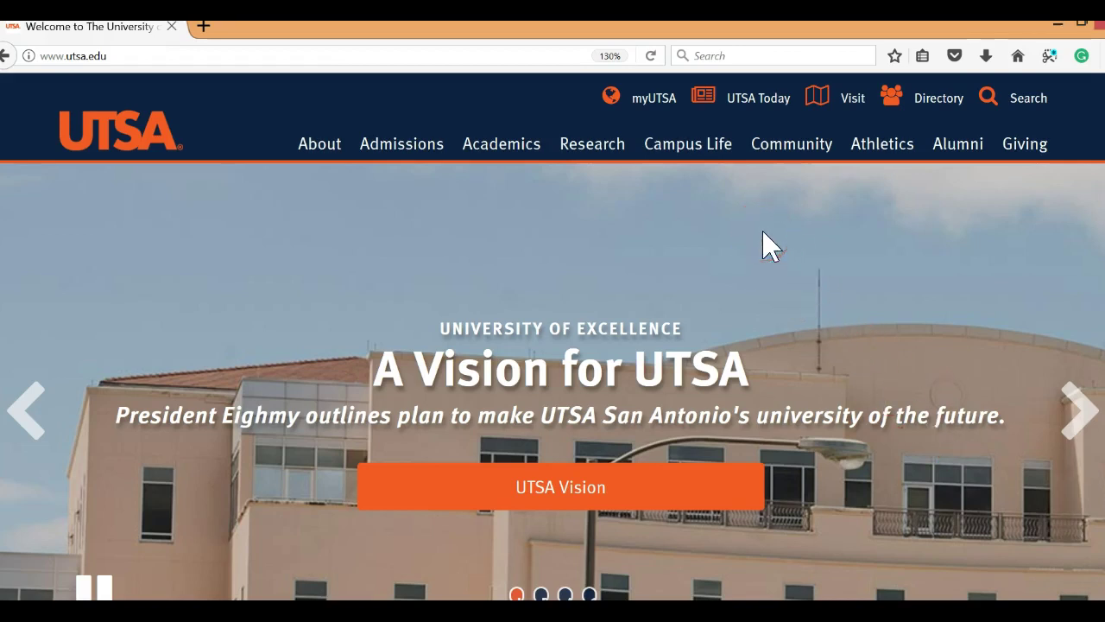
- Open ProQuest in a new tab from the UTSA Libraries A–Z databases list filtered to P
left_click(667, 103)
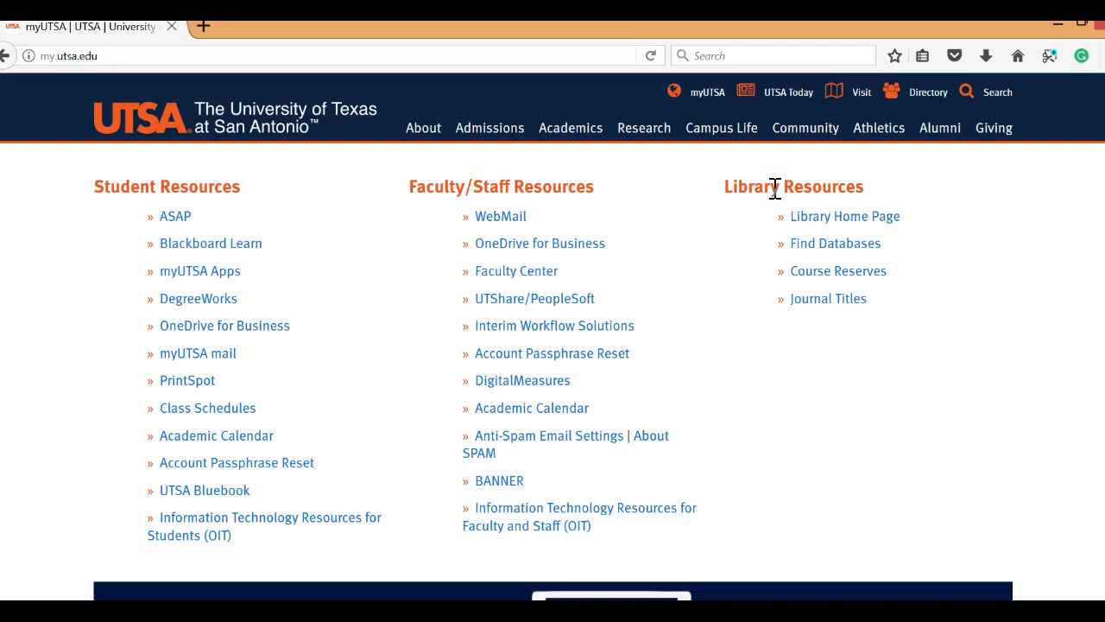
left_click(816, 246)
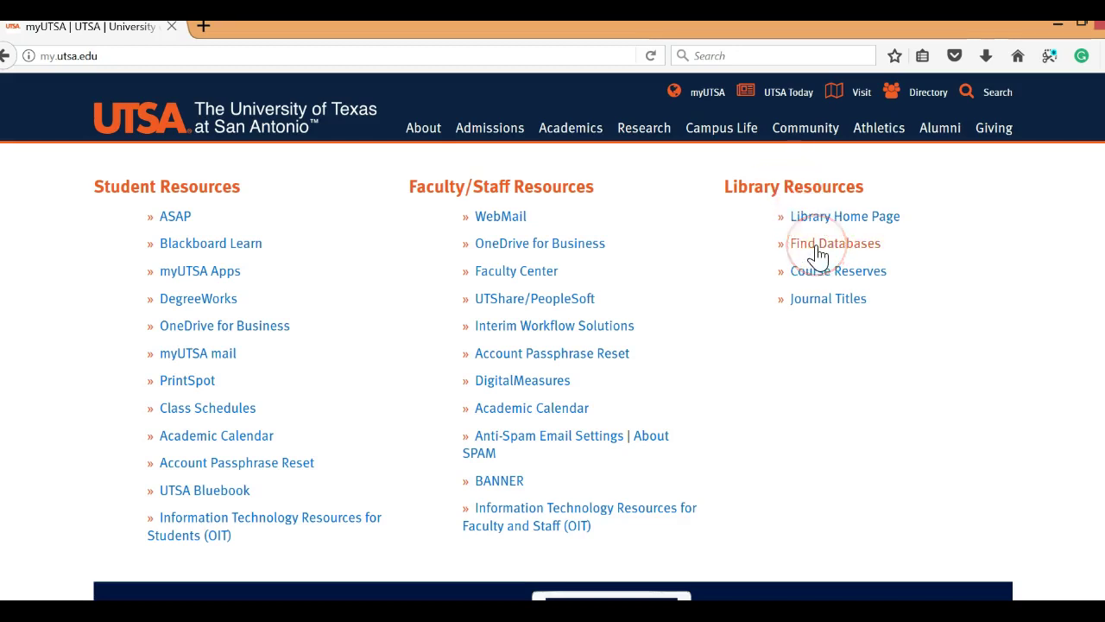
left_click(756, 255)
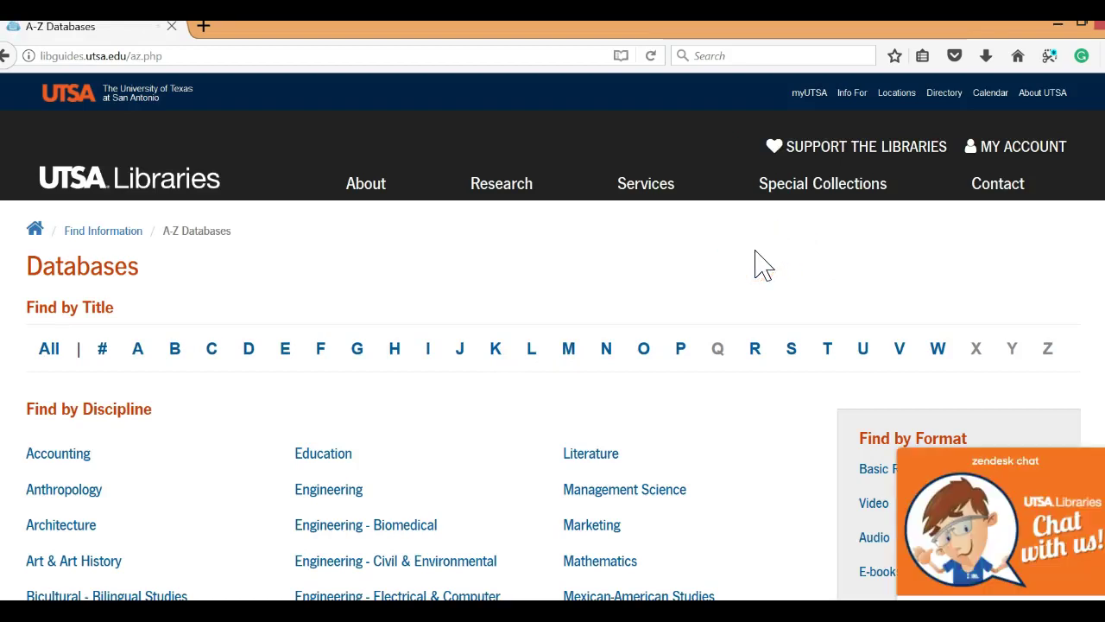
left_click_drag(756, 264, 680, 349)
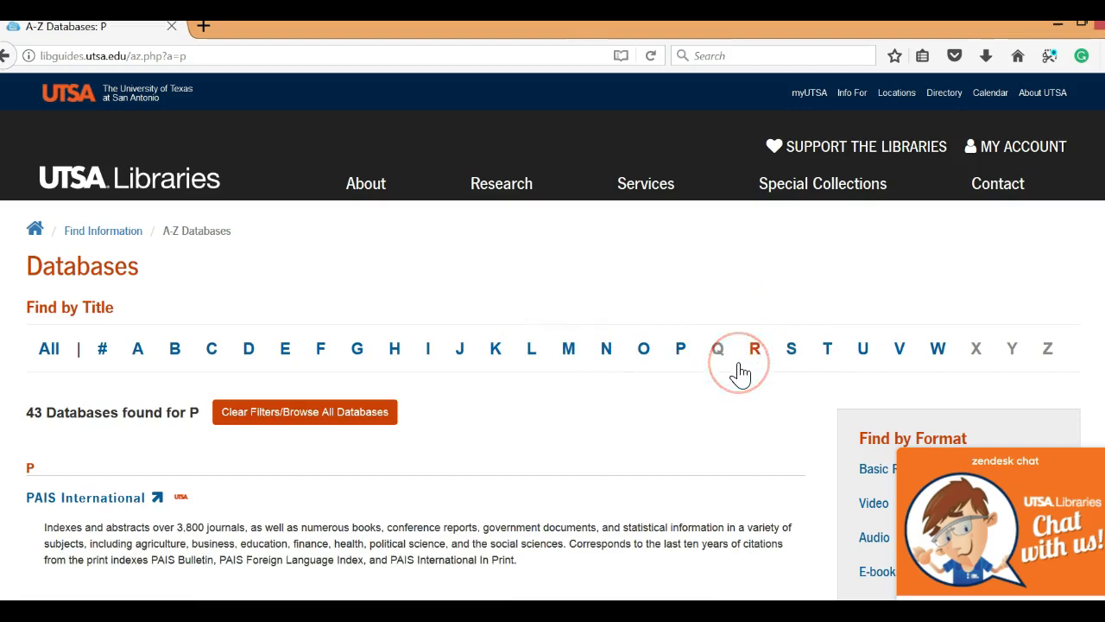
scroll(740, 373, "down", 15)
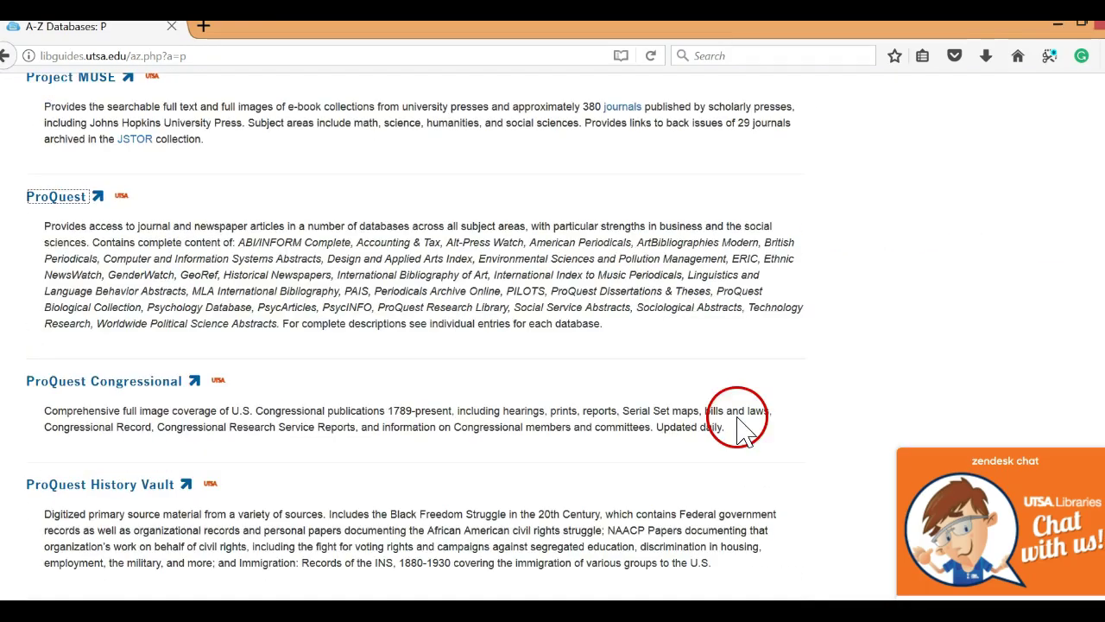
left_click(73, 199)
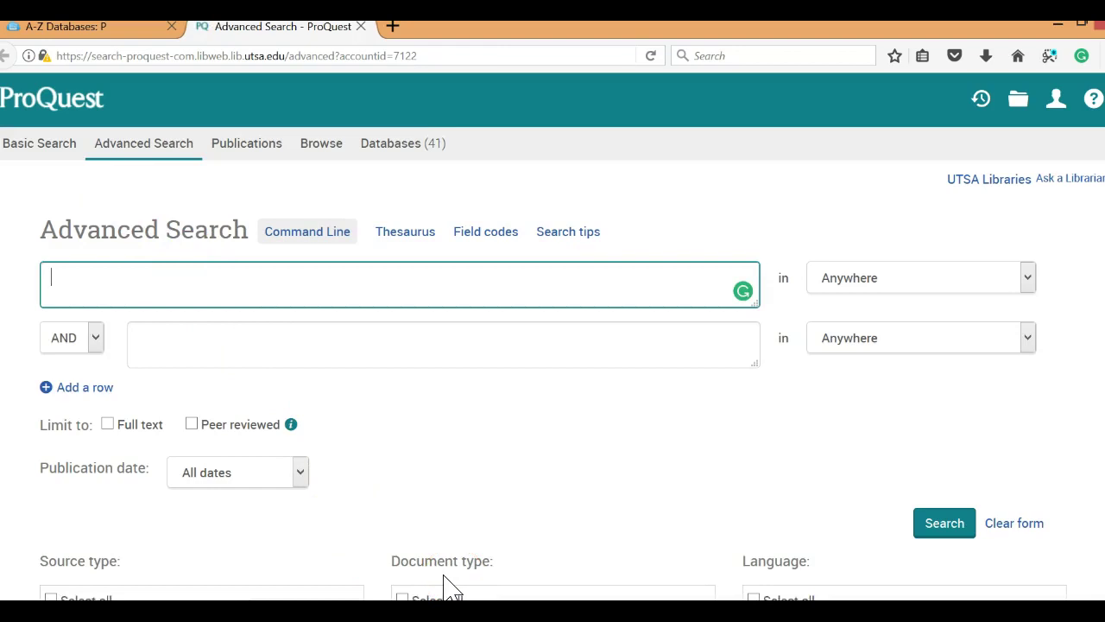
- Paste the query 'effect of pesticides on human health' into the first Advanced Search box
left_click(795, 333)
left_click(545, 287)
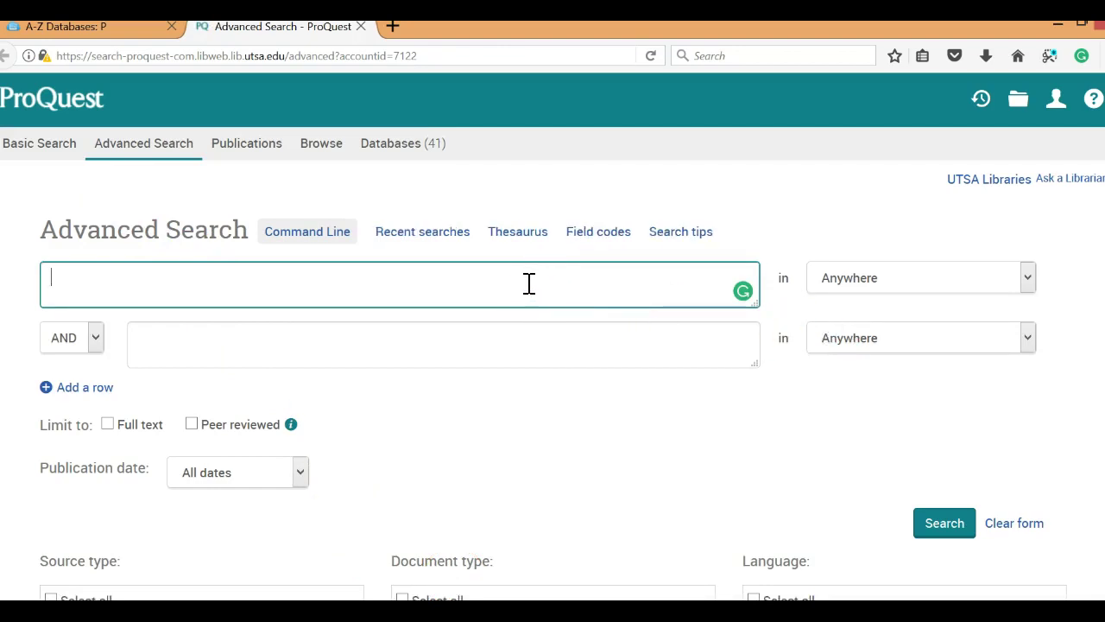
right_click(528, 285)
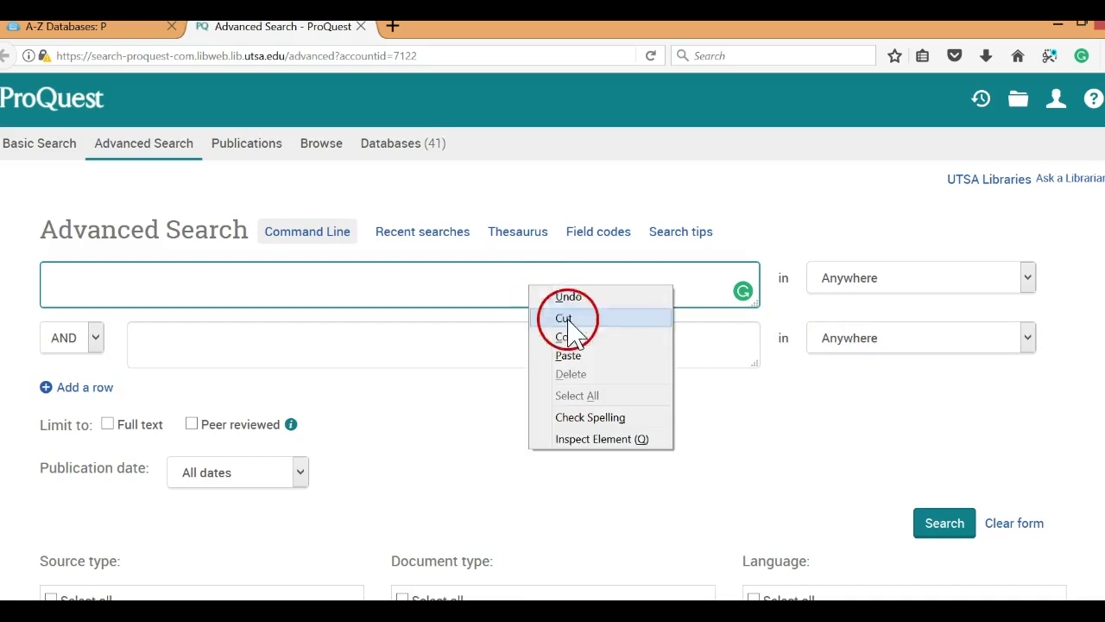
left_click(574, 356)
mouse_move(531, 454)
left_mouse_down()
mouse_move(521, 476)
mouse_move(382, 539)
left_mouse_up()
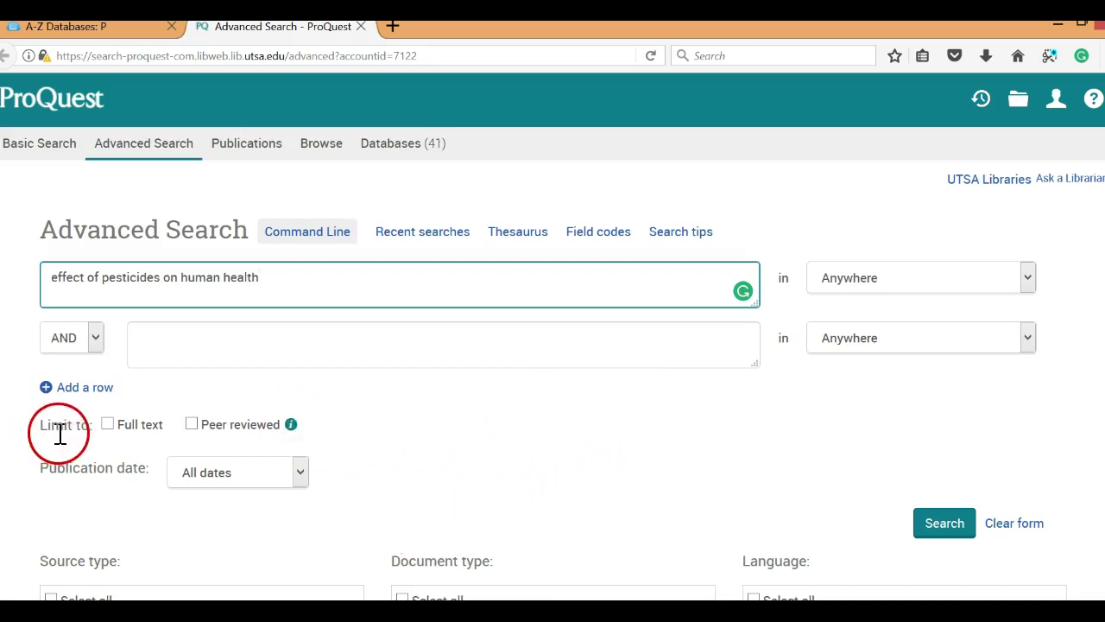
- Limit the search to Full text and Peer reviewed results
left_click(107, 424)
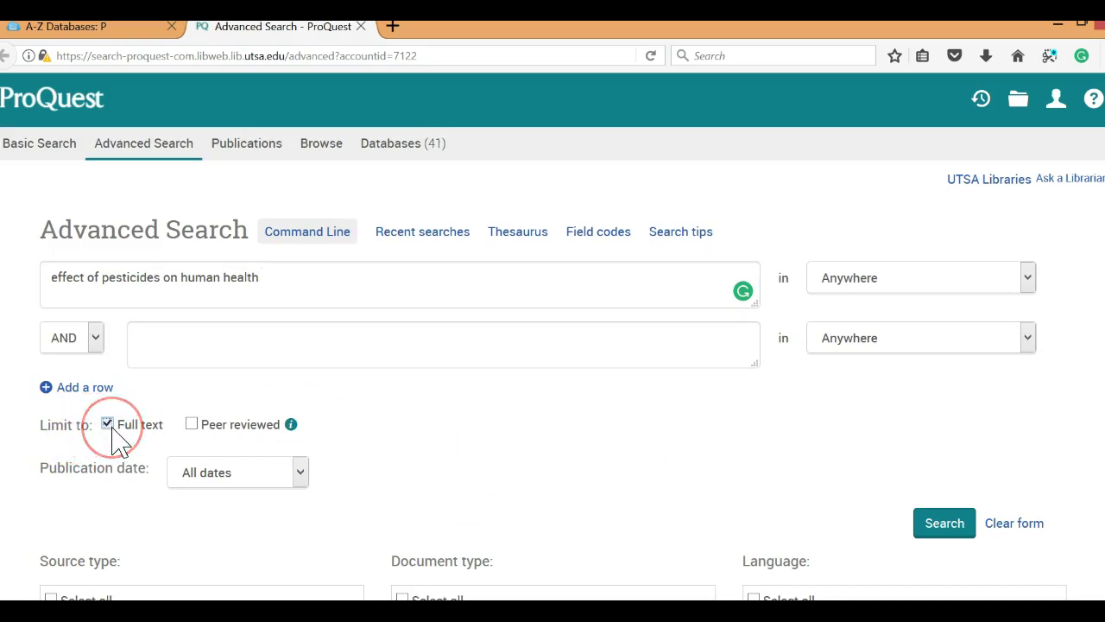
left_click(191, 424)
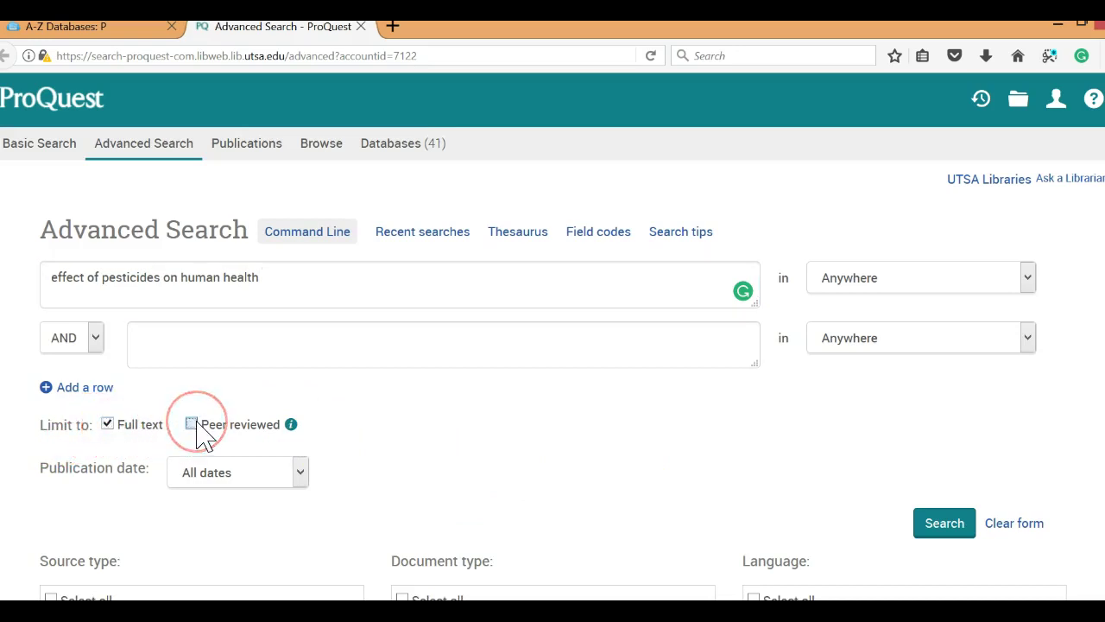
scroll(393, 347, "down", 2)
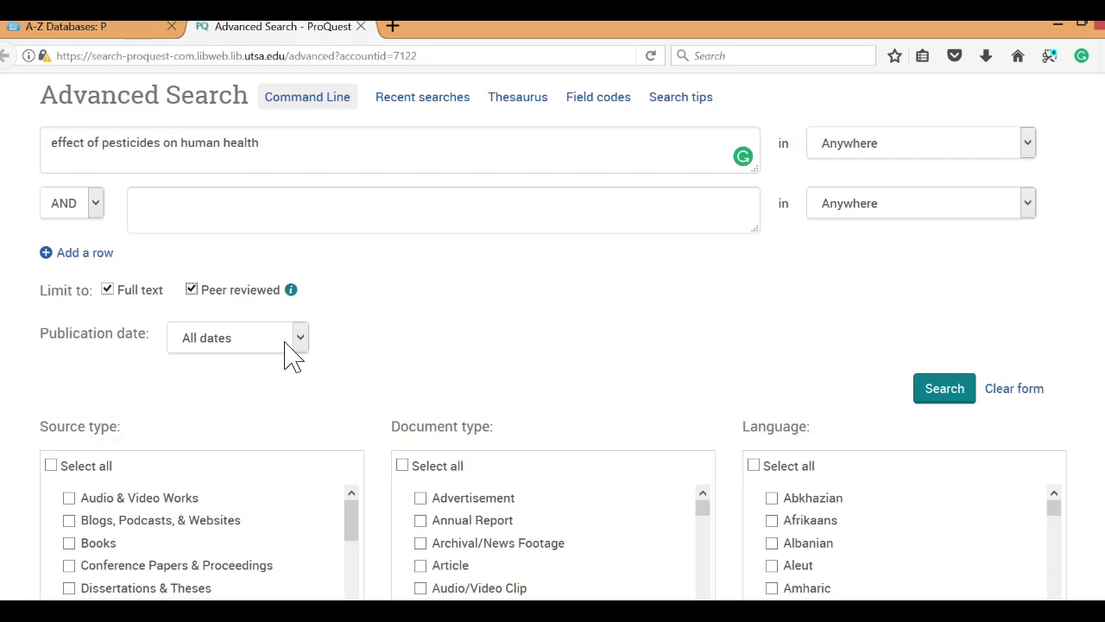
- Run the search and open the Puducherry groundwater quality article's full-text PDF
left_click(940, 388)
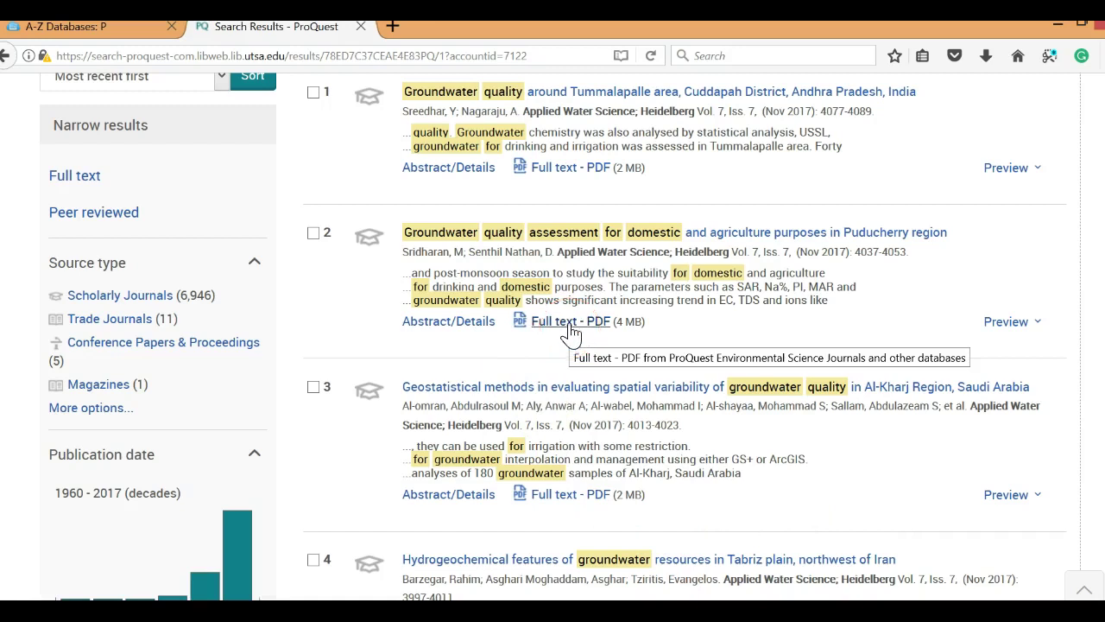
scroll(570, 333, "down", 5)
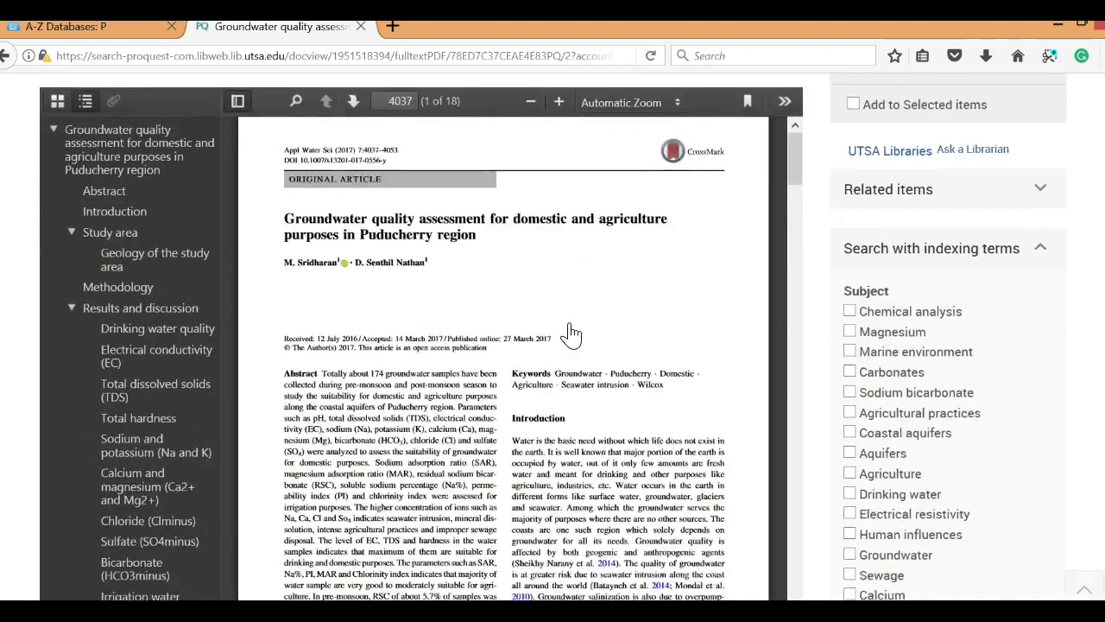
mouse_move(553, 285)
left_mouse_down()
mouse_move(530, 267)
mouse_move(515, 207)
left_mouse_up()
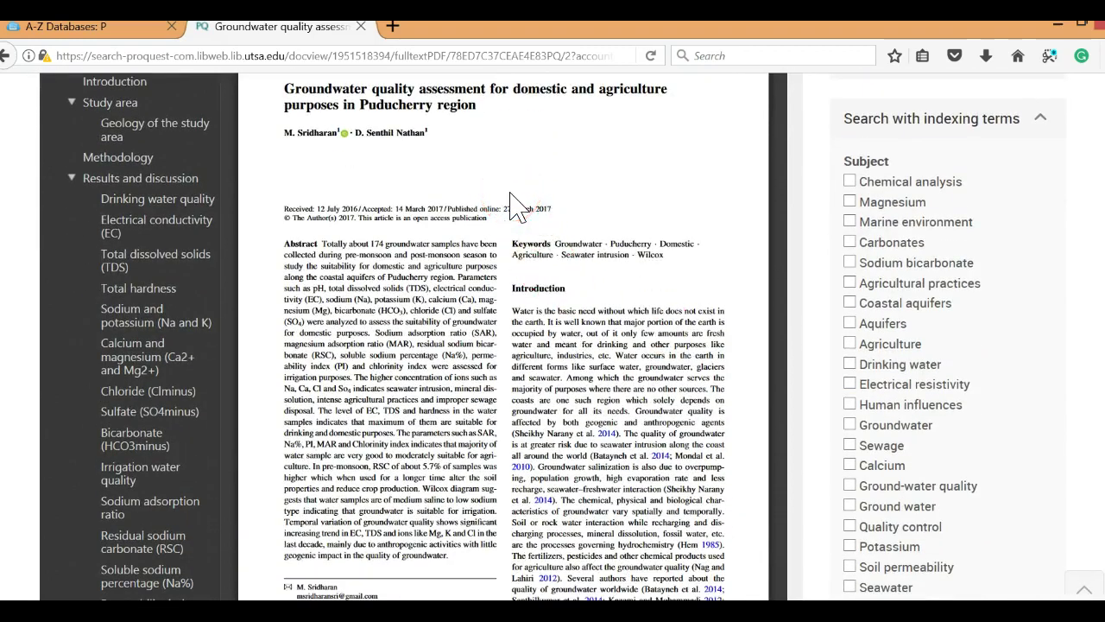
mouse_move(510, 192)
left_mouse_down()
mouse_move(320, 128)
mouse_move(353, 148)
mouse_move(439, 154)
left_mouse_up()
- Read the PDF's first page, then return to the article's title and details
scroll(479, 173, "down", 8)
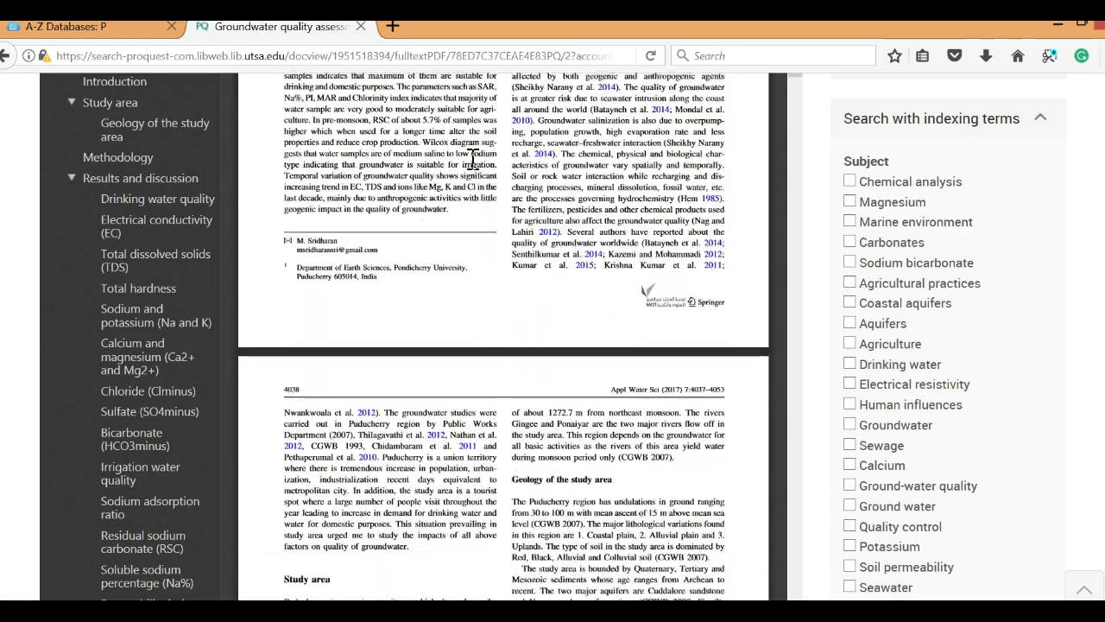
scroll(505, 458, "up", 3)
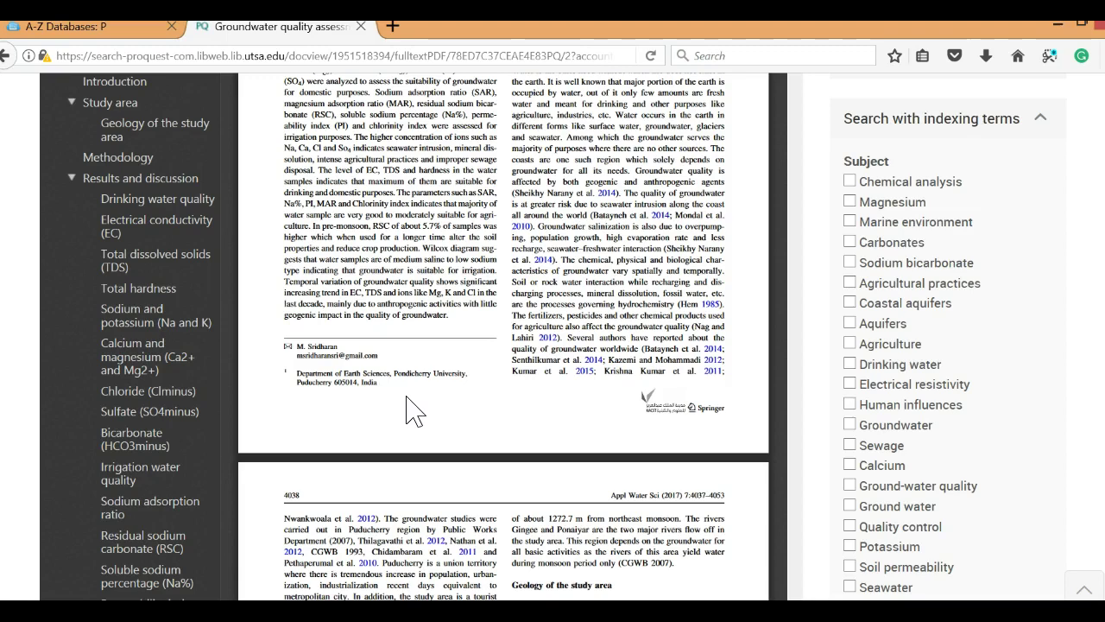
scroll(412, 412, "up", 5)
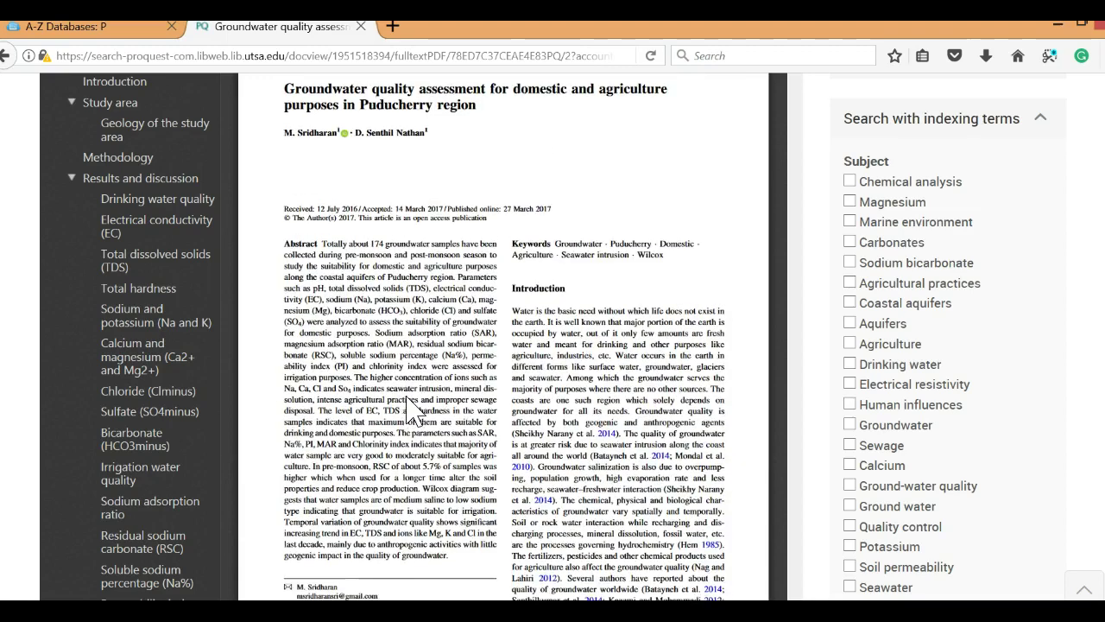
scroll(408, 396, "up", 5)
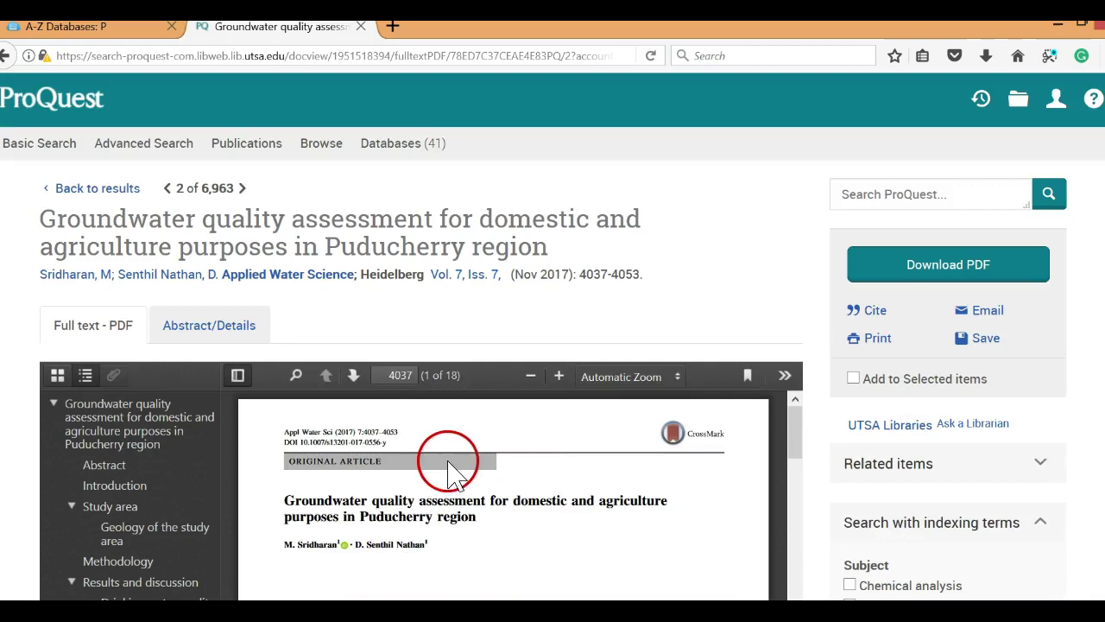
- Skim the groundwater article PDF's maps, tables and figures down to its References
left_click(387, 315)
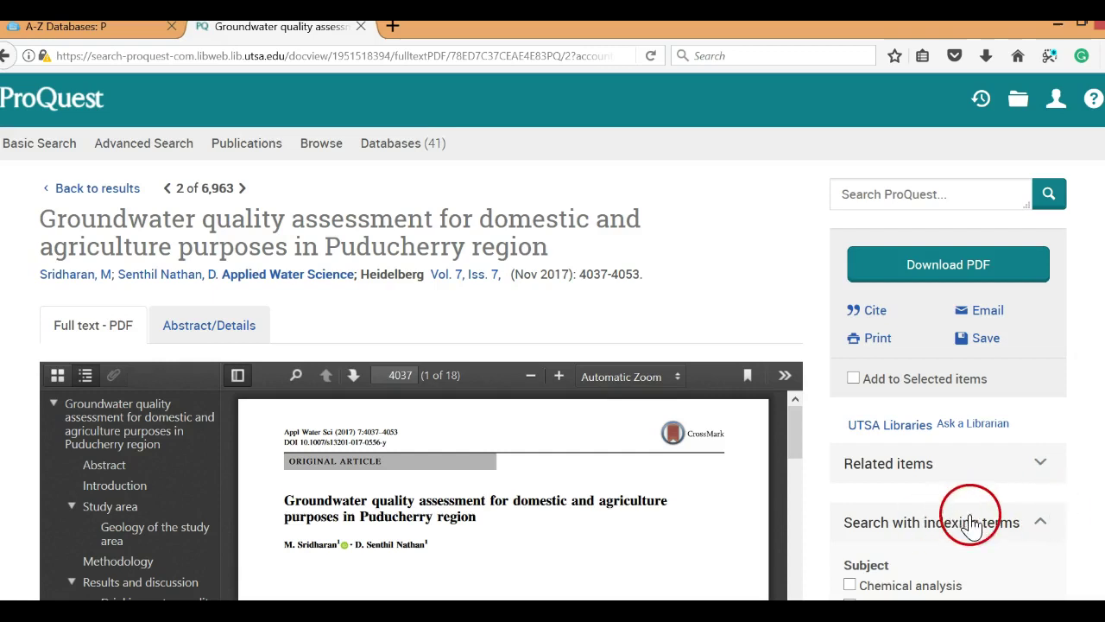
scroll(898, 449, "down", 20)
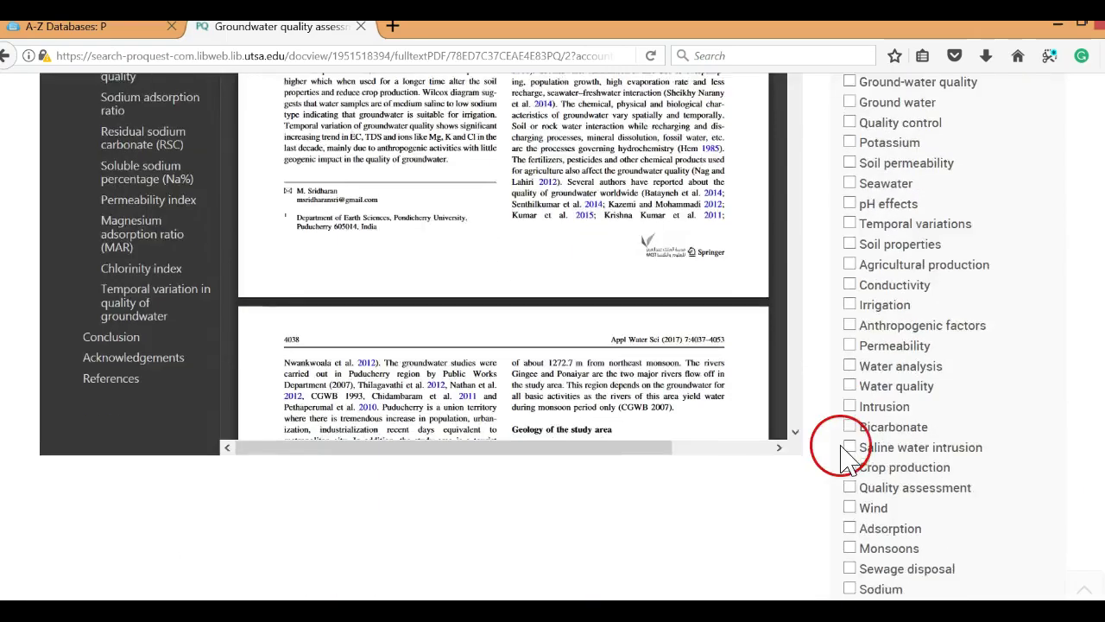
scroll(826, 439, "up", 15)
scroll(684, 365, "down", 3)
scroll(649, 327, "down", 10)
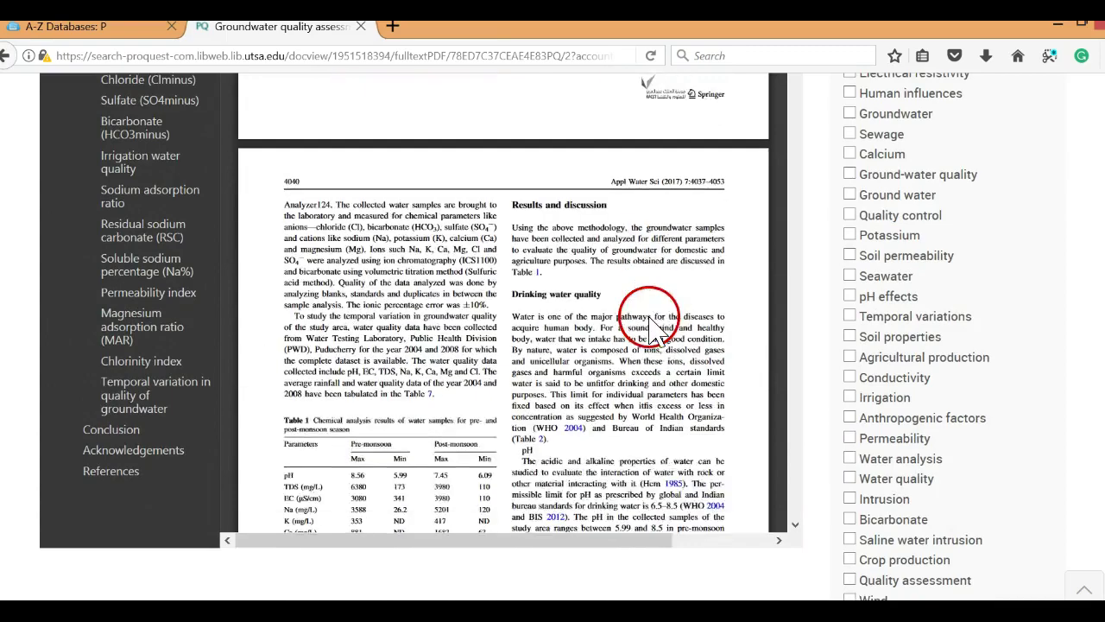
scroll(622, 311, "down", 8)
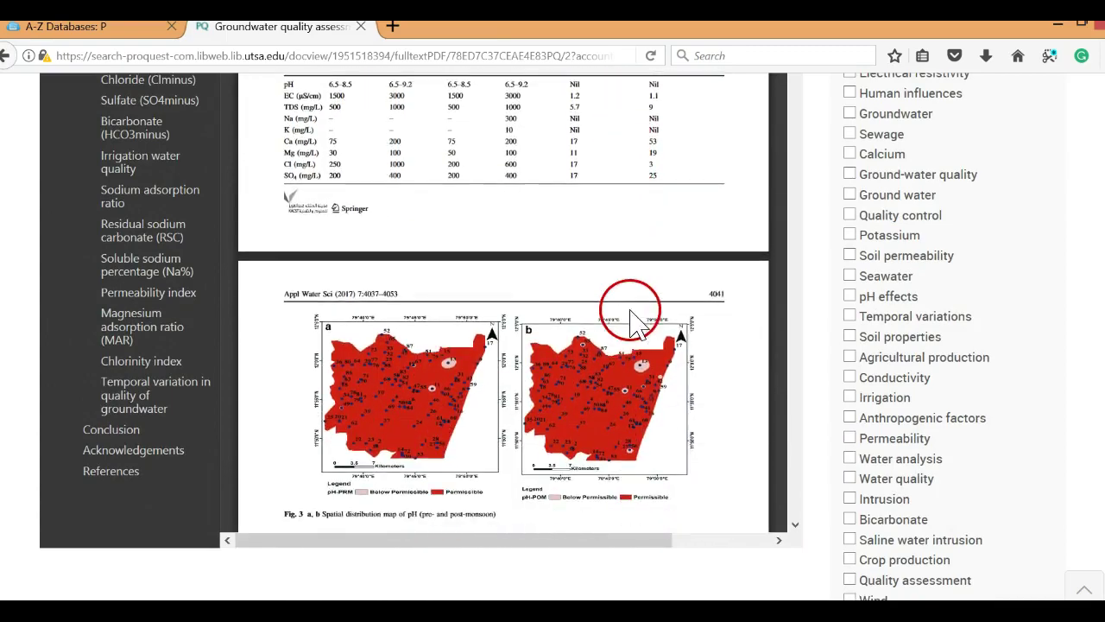
scroll(570, 300, "down", 10)
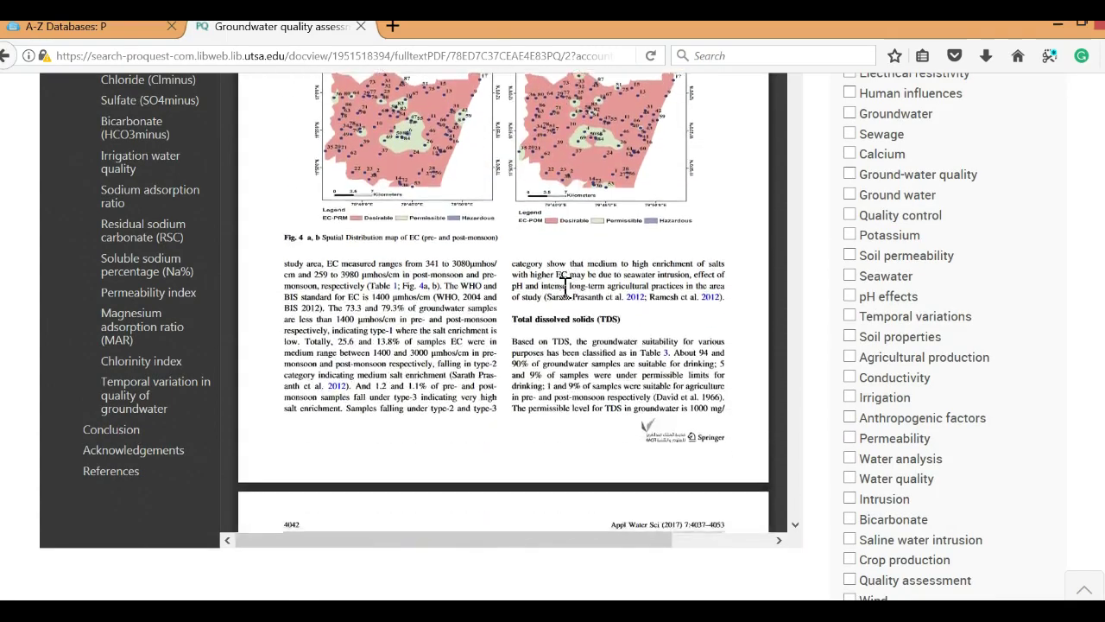
scroll(570, 300, "down", 12)
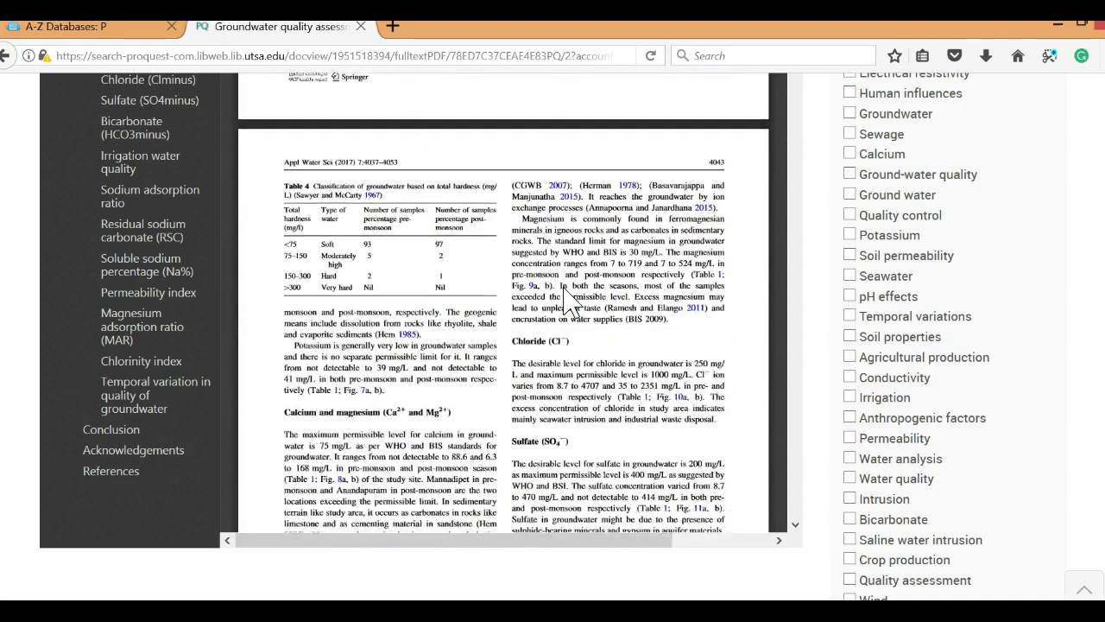
scroll(569, 301, "down", 12)
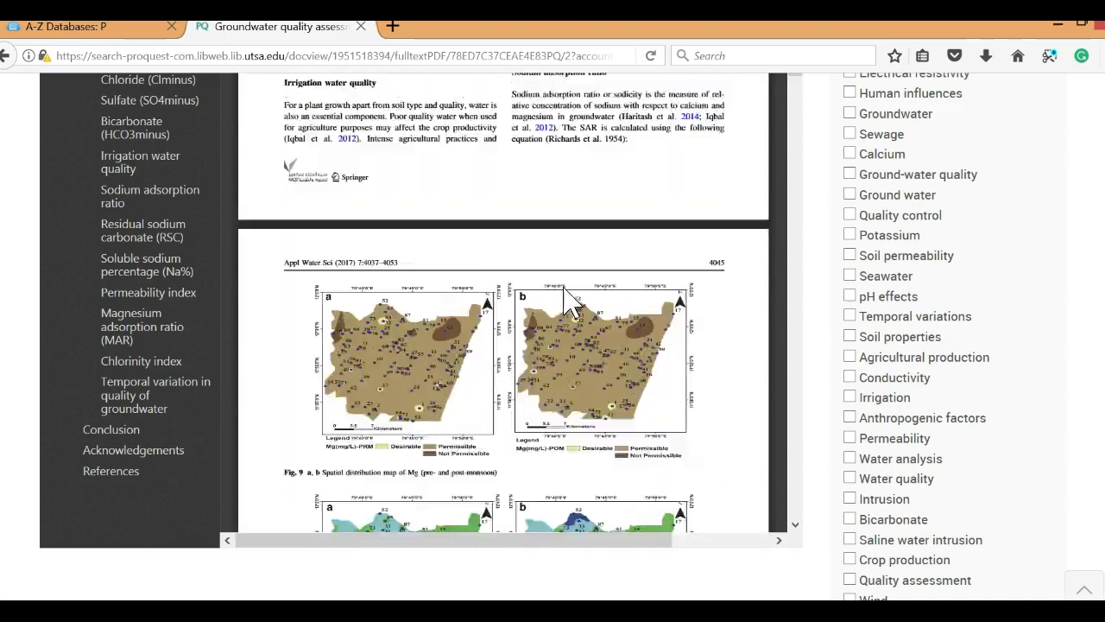
scroll(566, 298, "down", 10)
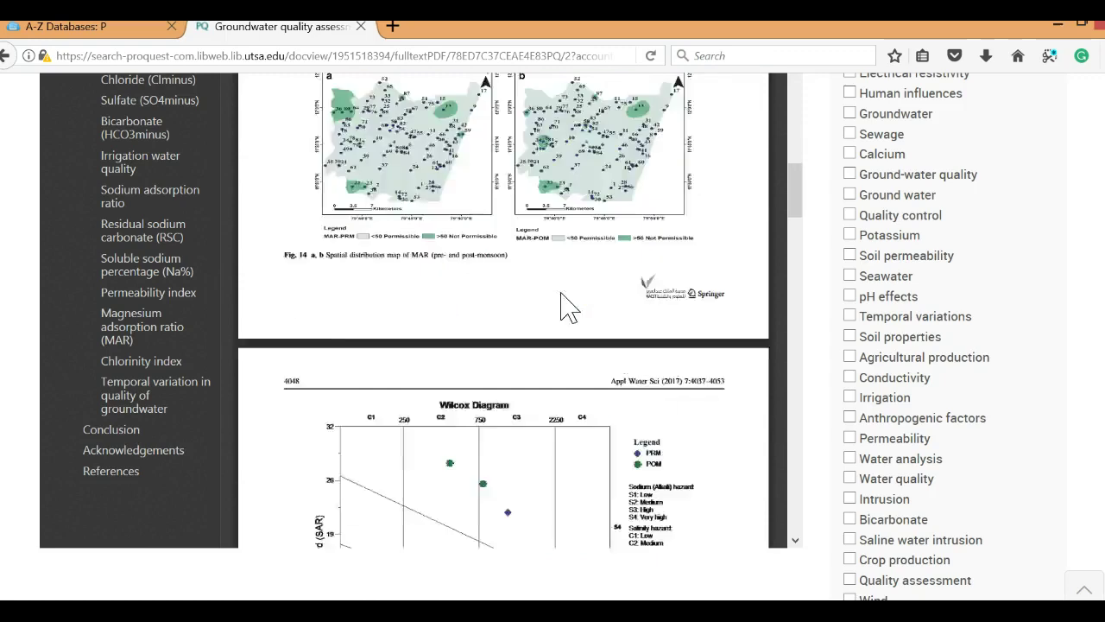
scroll(427, 269, "down", 5)
scroll(419, 271, "up", 5)
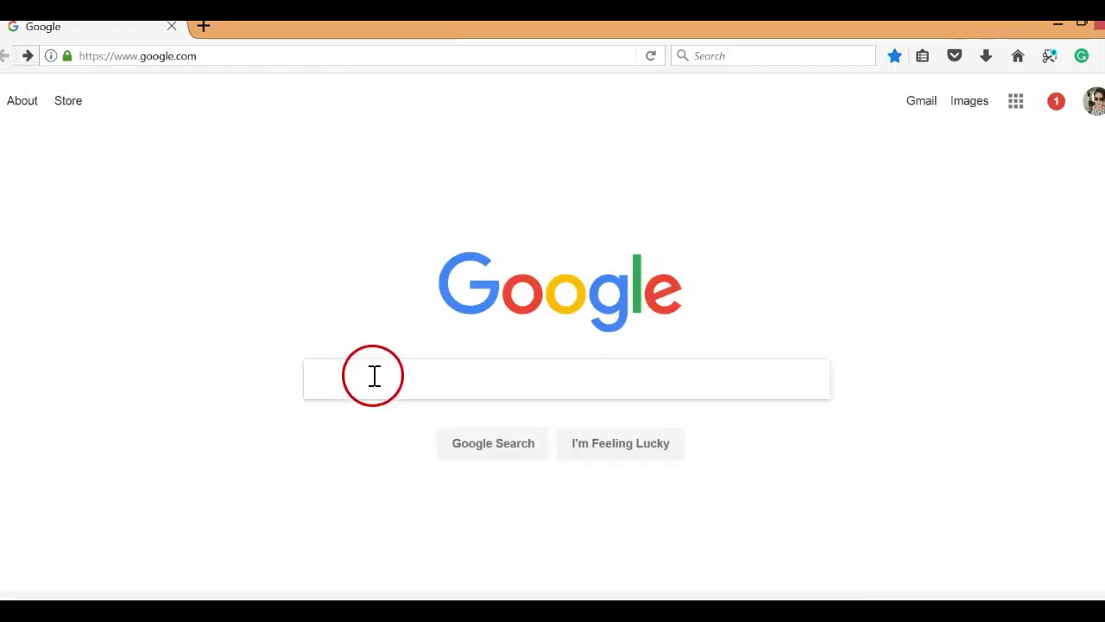
- Search Google for 'google scholar' and open the scholar.google.com homepage
left_click(375, 375)
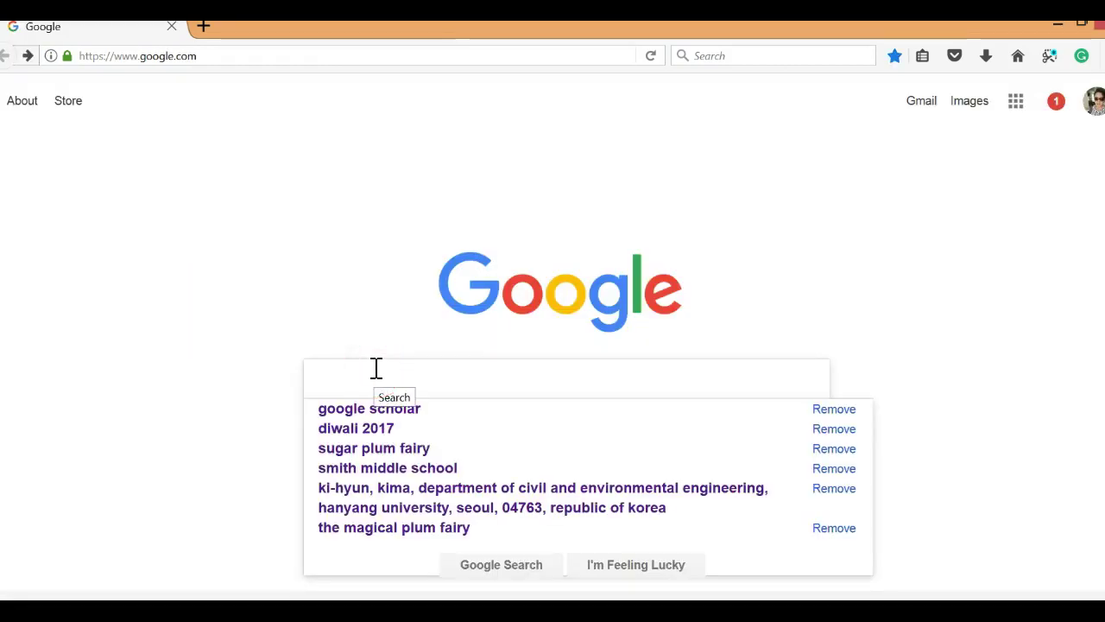
type("goo")
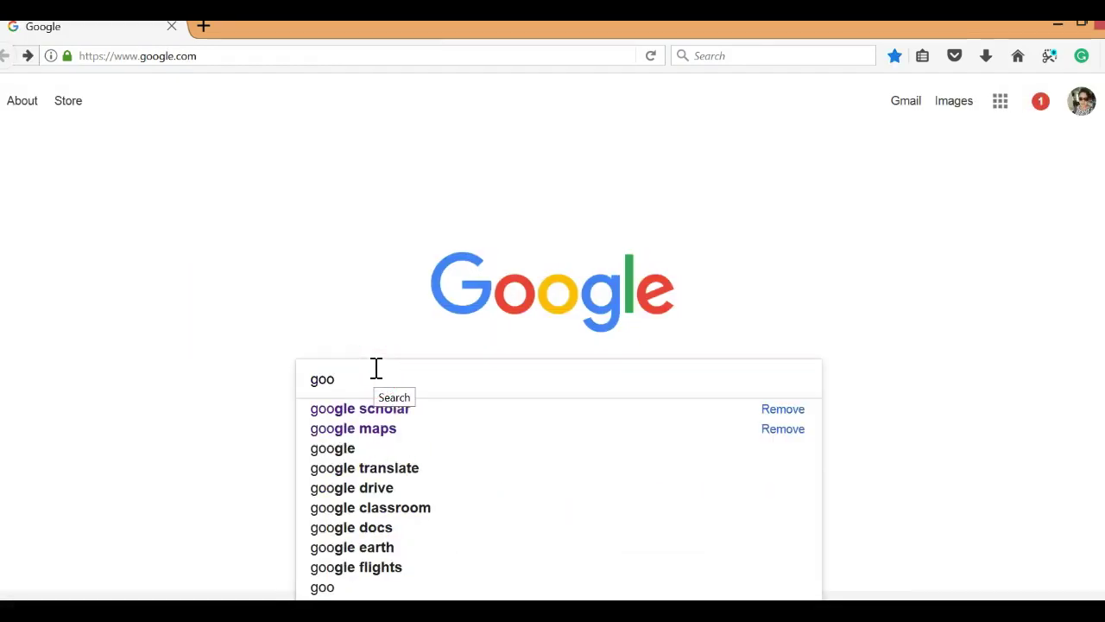
left_click(354, 411)
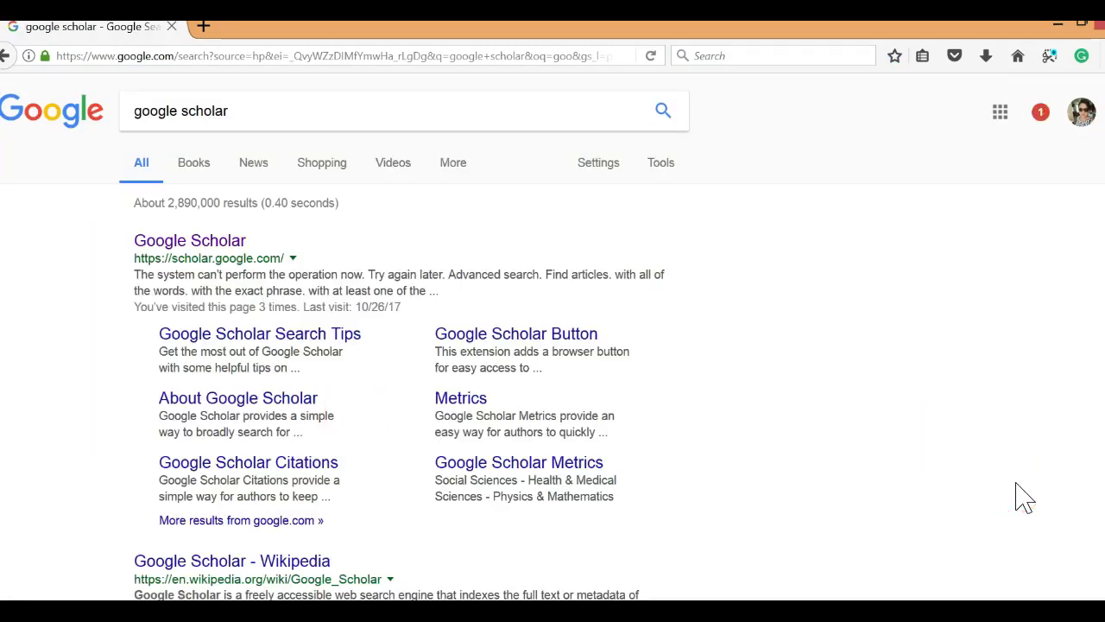
left_click(966, 456)
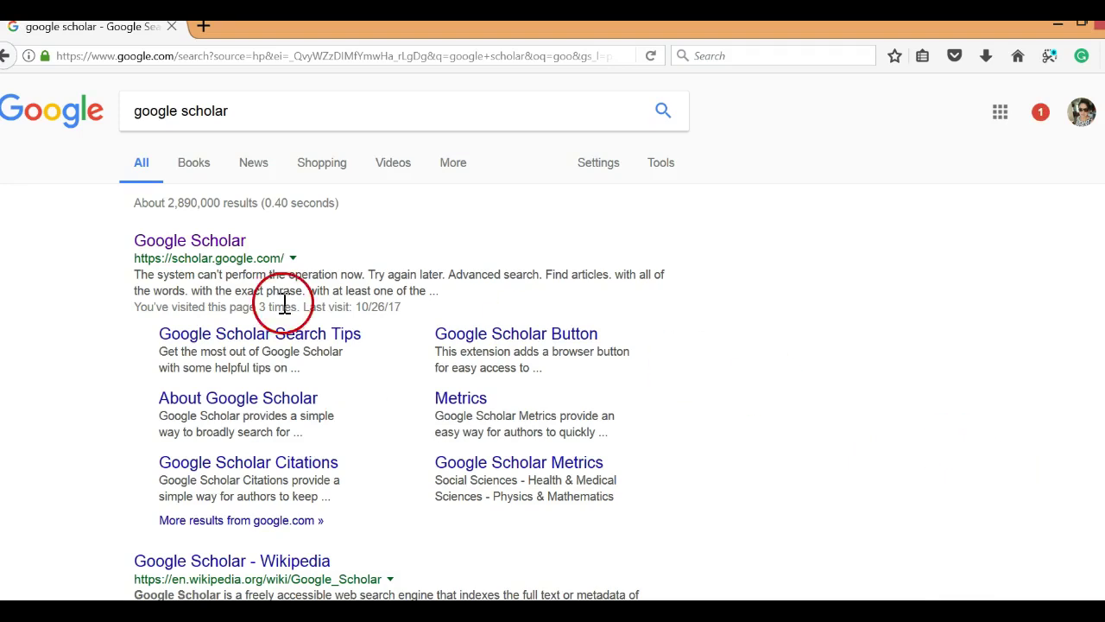
left_click(161, 244)
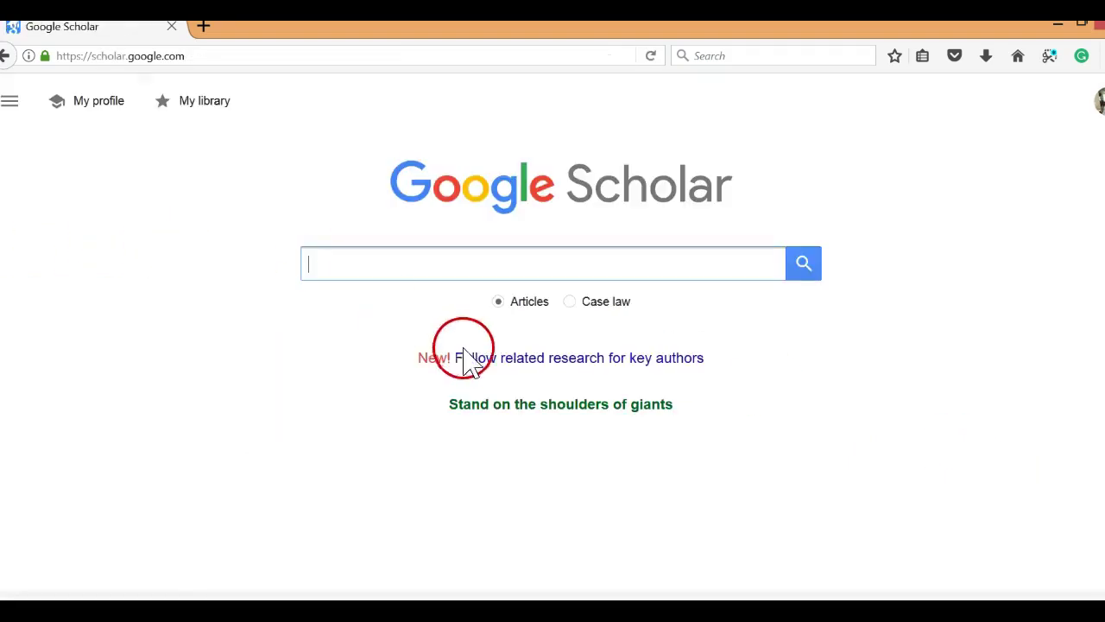